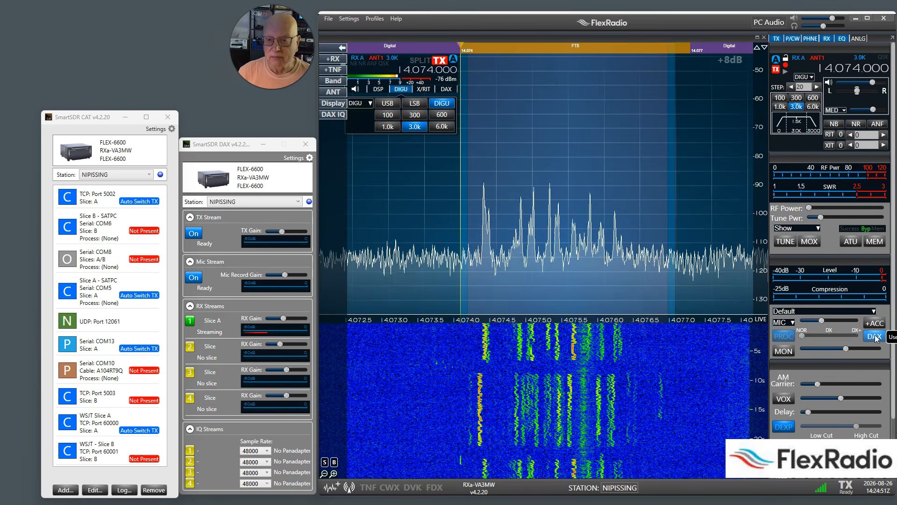
- Show slice A's DAX channel and check the matching RX and TX streams in SmartSDR DAX
left_click(446, 90)
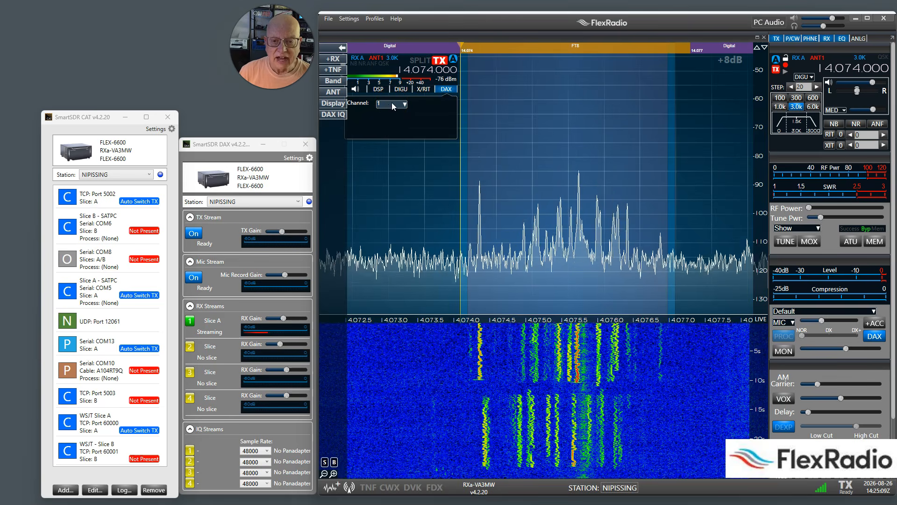
left_click(293, 250)
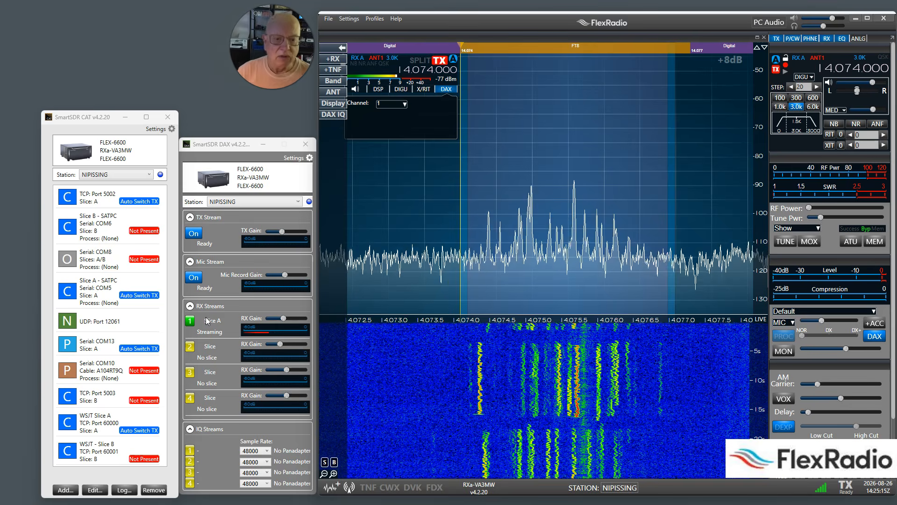
left_click(211, 241)
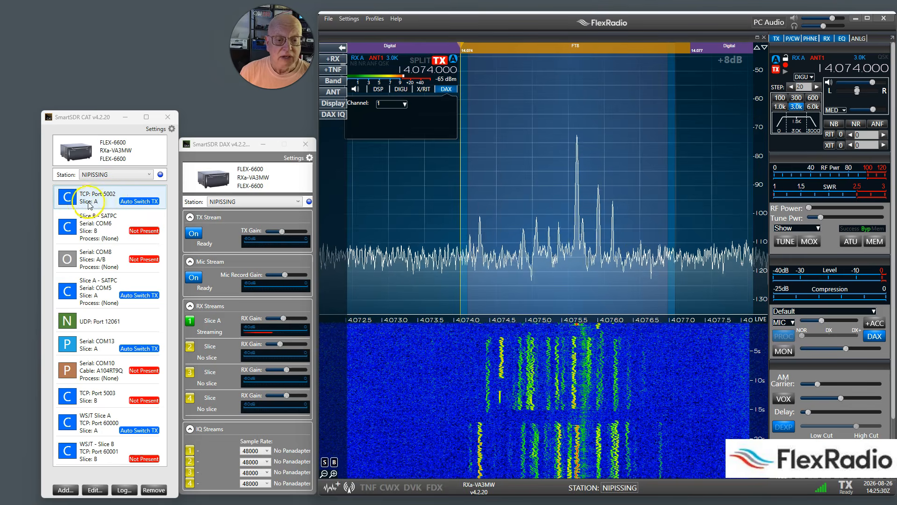
- In SmartSDR CAT, name the slice A port on TCP 5002 "WSJTx Slice A" and save it
left_click(111, 200)
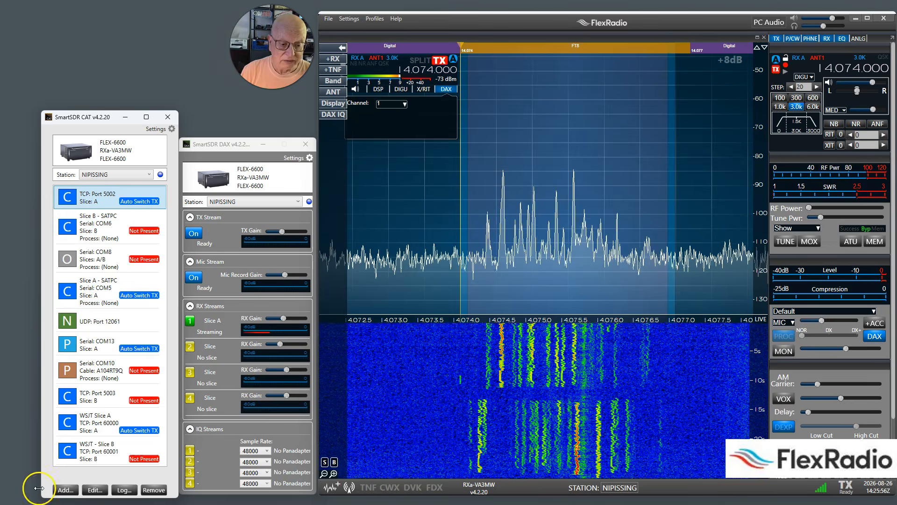
left_click(88, 493)
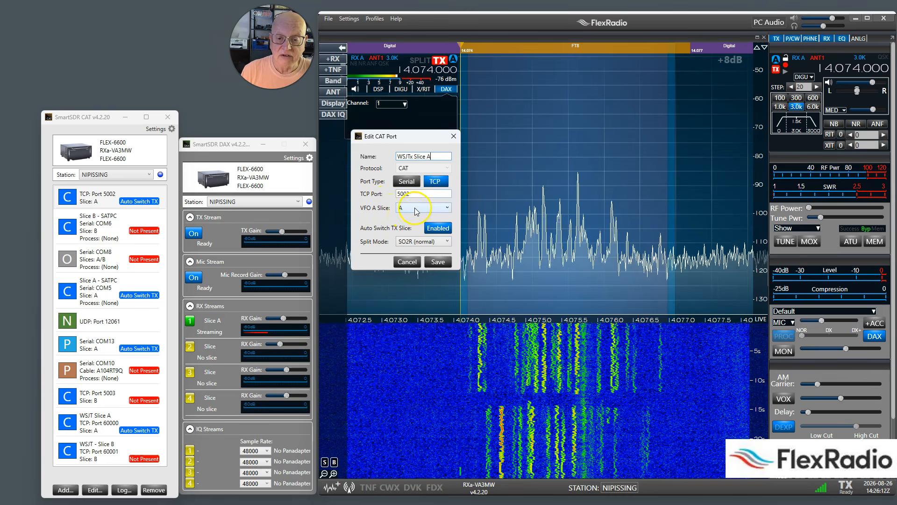
left_click(433, 261)
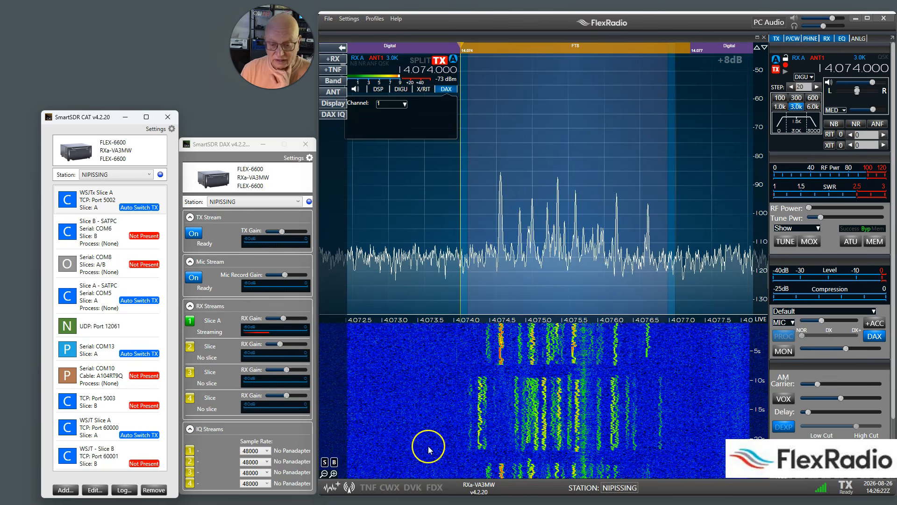
- Switch to WSJT-X, open its settings, review the station details and go to the audio settings
left_click(418, 504)
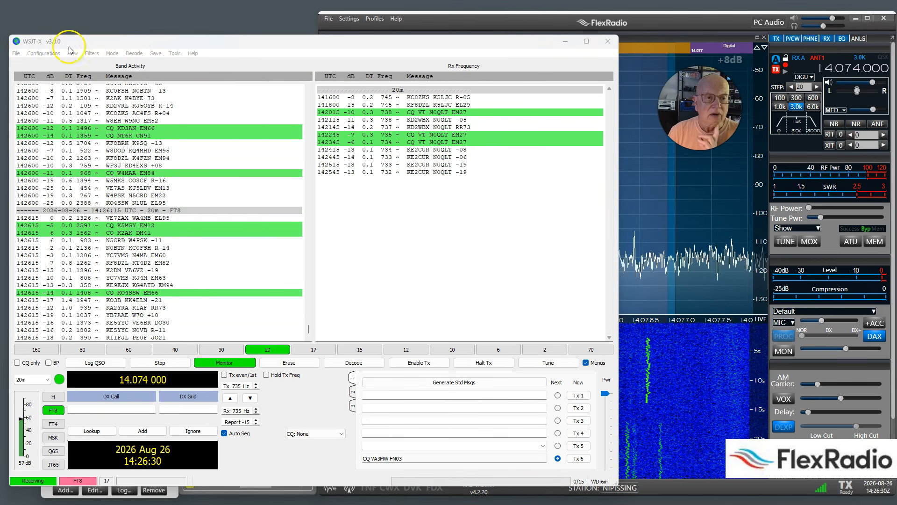
left_click(16, 54)
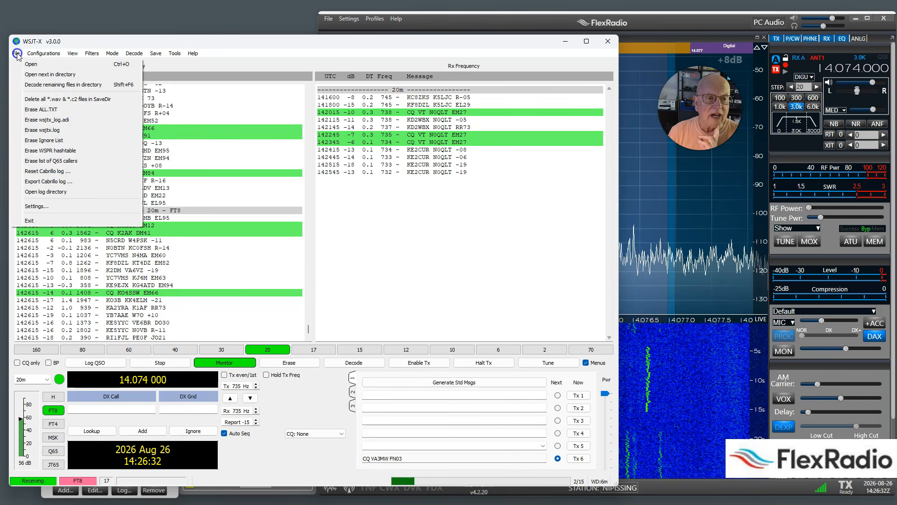
left_click(30, 206)
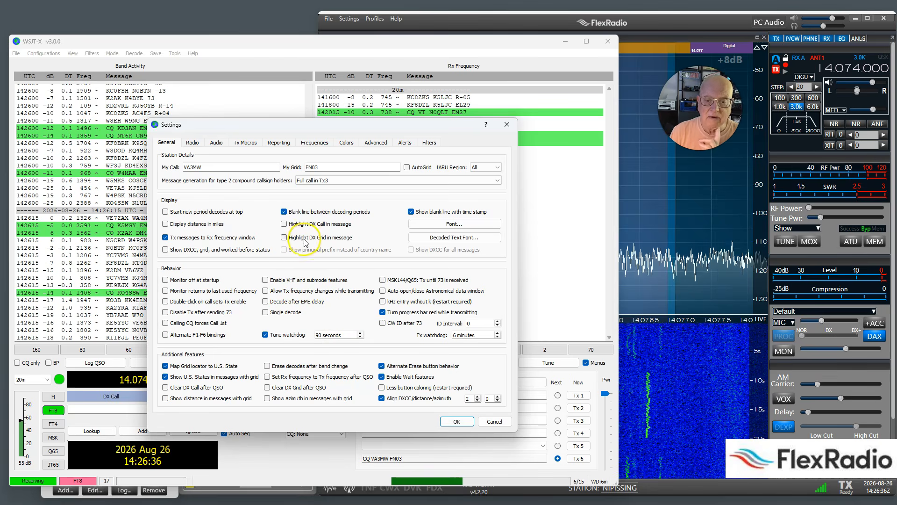
mouse_move(304, 179)
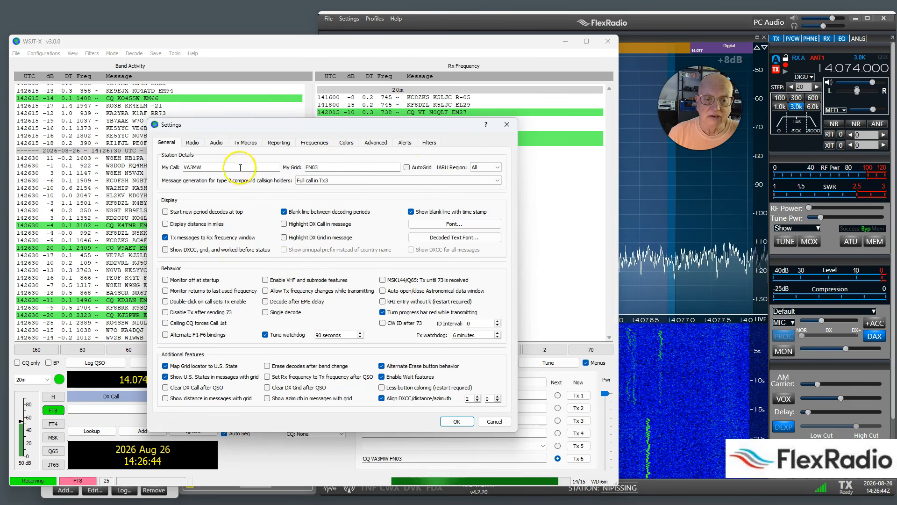
left_click(215, 143)
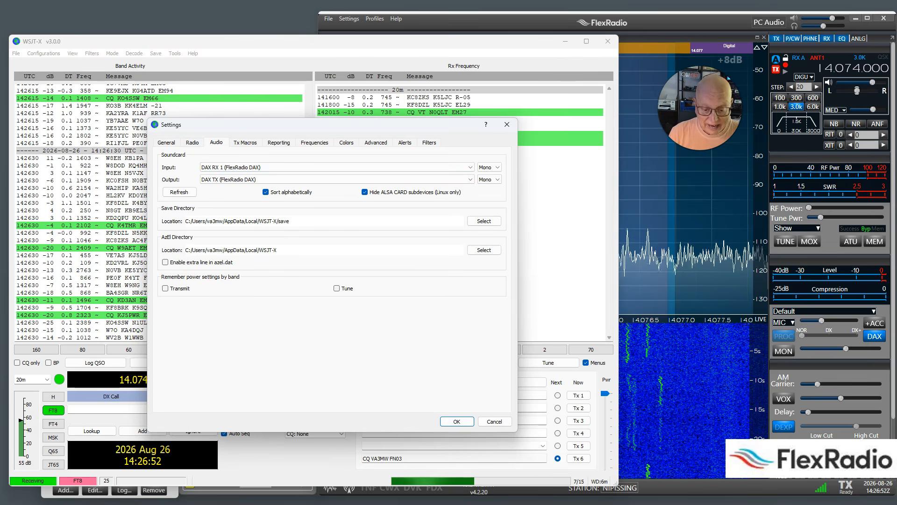
- Place SmartSDR DAX beside the WSJT-X settings and use DAX RX 1 as soundcard input and DAX TX as output
key("alt+Tab")
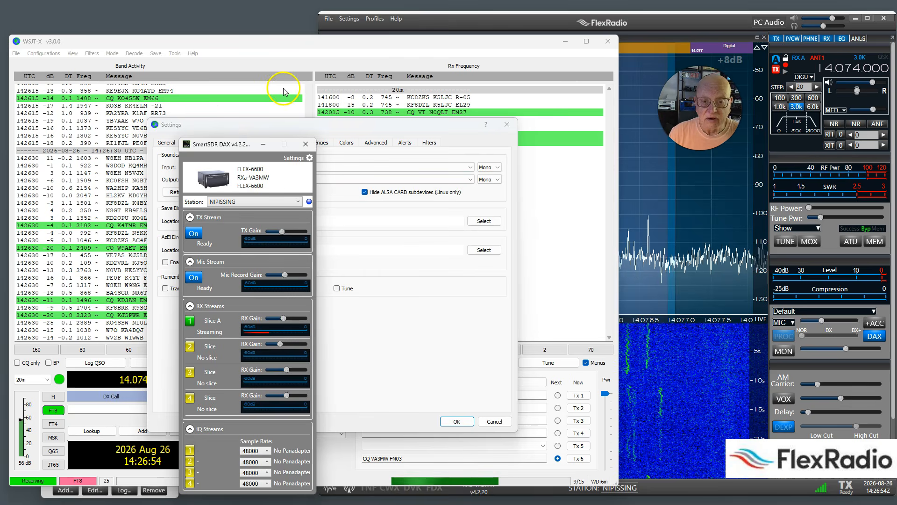
left_click_drag(214, 147, 571, 82)
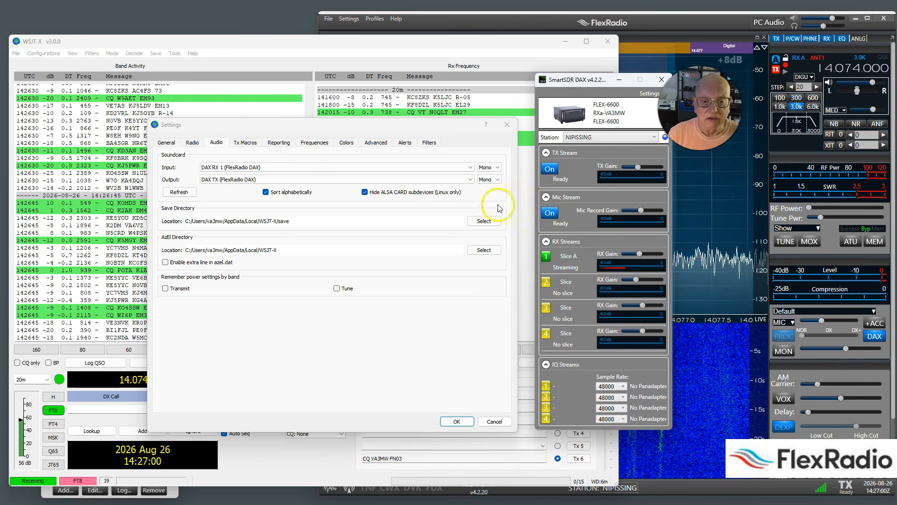
left_click(471, 167)
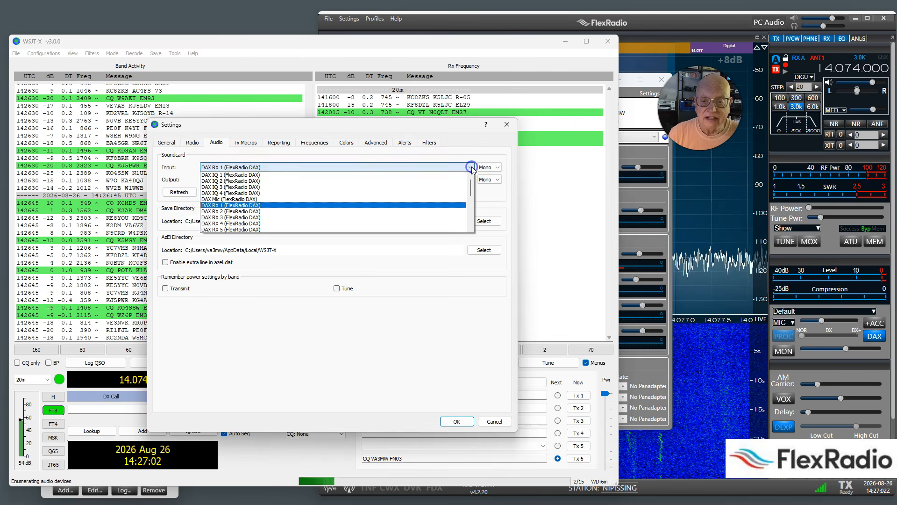
left_click(224, 206)
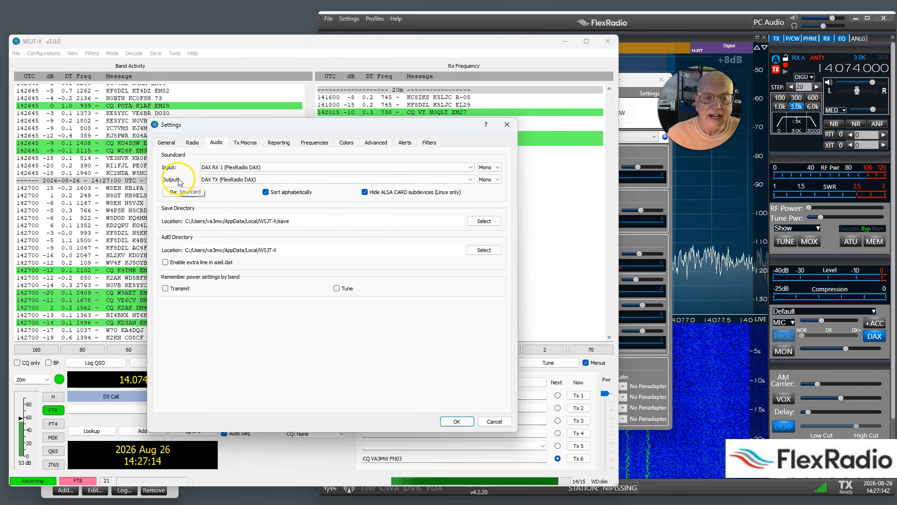
left_click(215, 180)
left_click(213, 183)
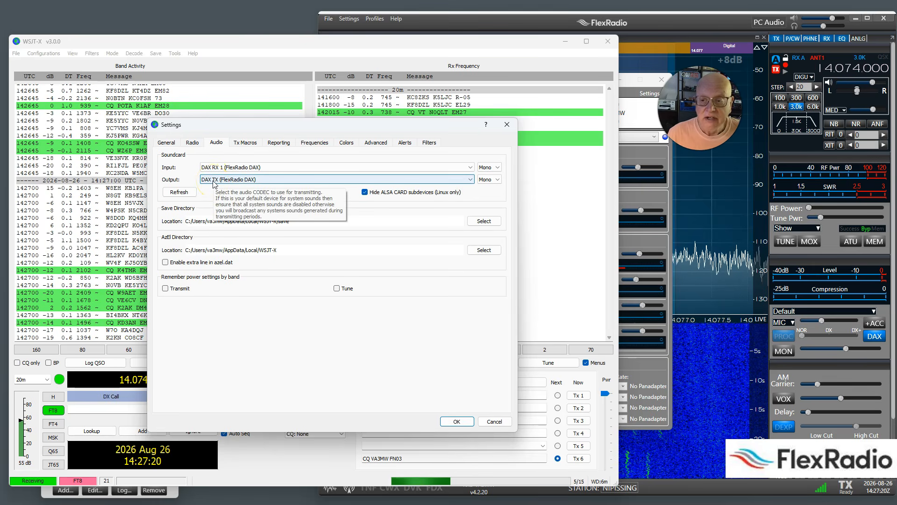
- Bring SmartSDR DAX to the front and slightly adjust the TX stream's gain
left_click(659, 374)
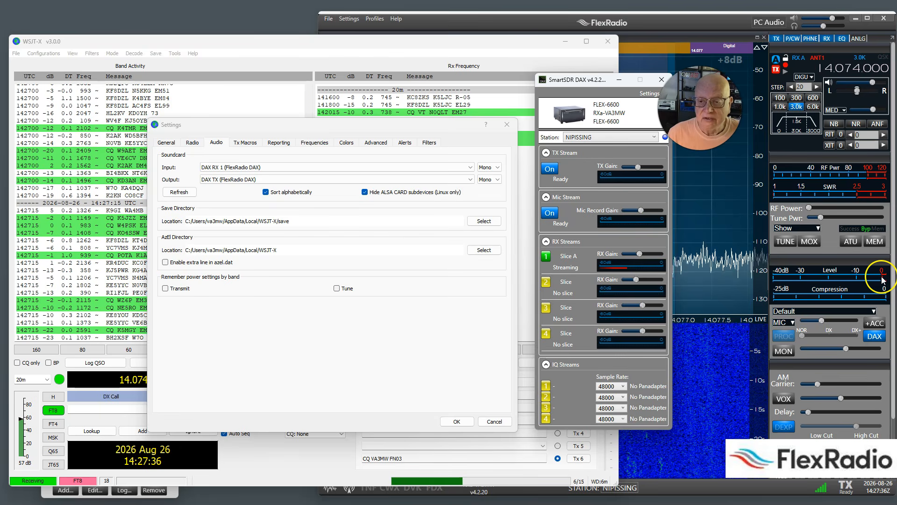
left_click(638, 167)
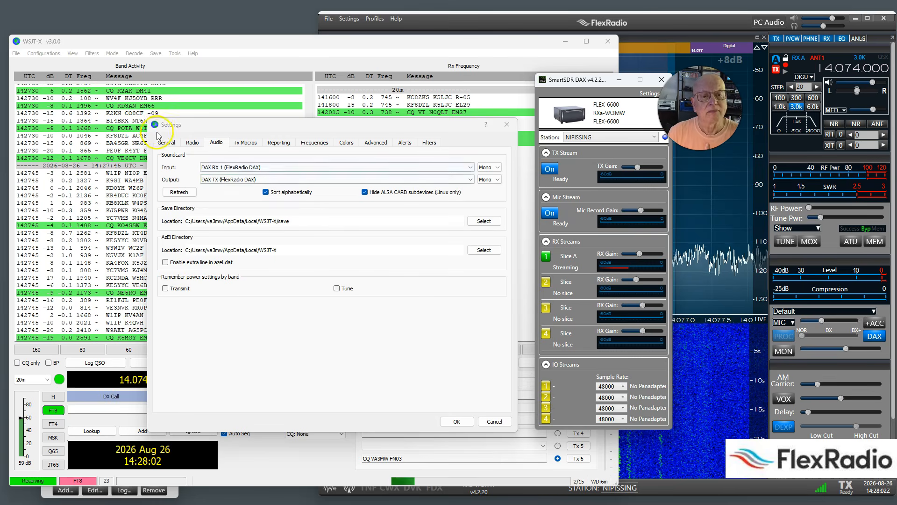
- In the WSJT-X radio settings, keep FlexRadio 6xxx as the rig and highlight port 5002 in the network server address
left_click(192, 142)
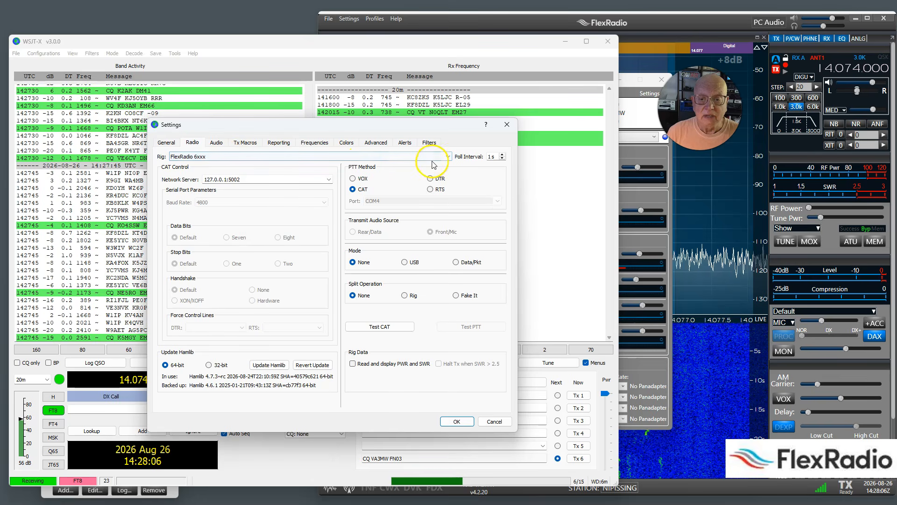
left_click(449, 157)
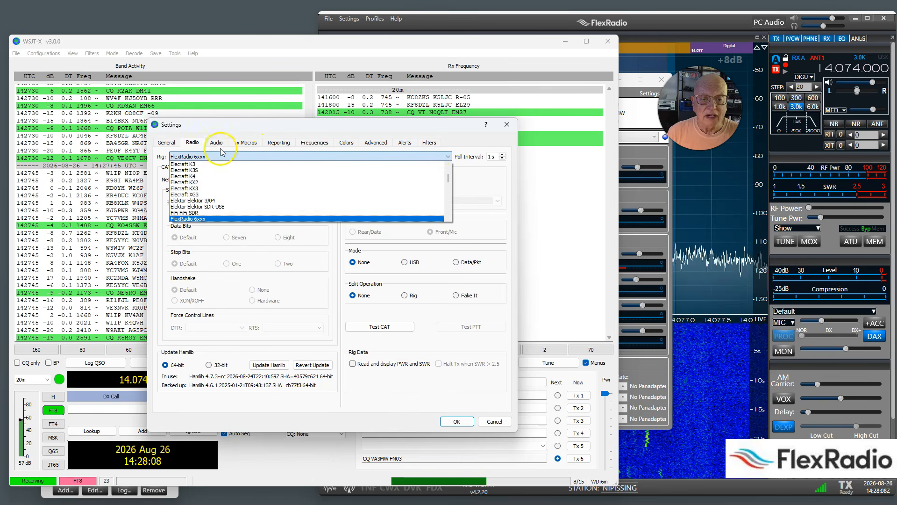
left_click(448, 157)
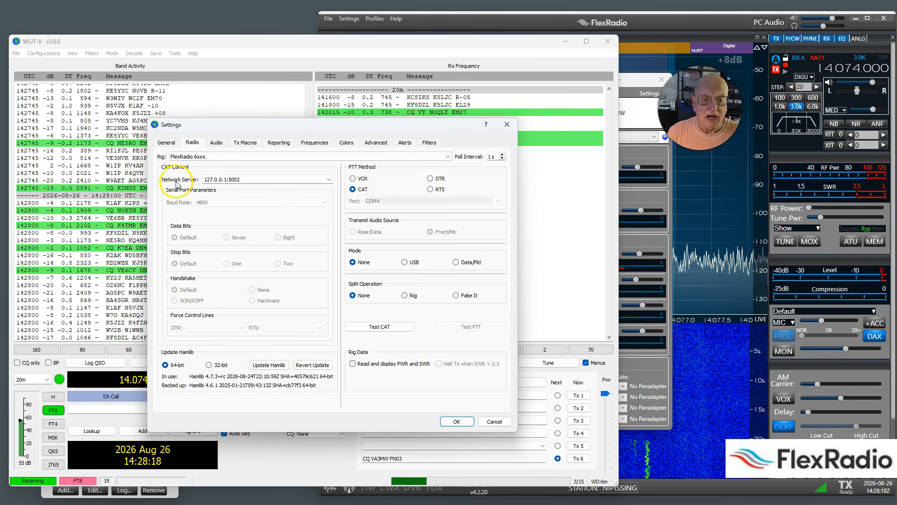
left_click(226, 179)
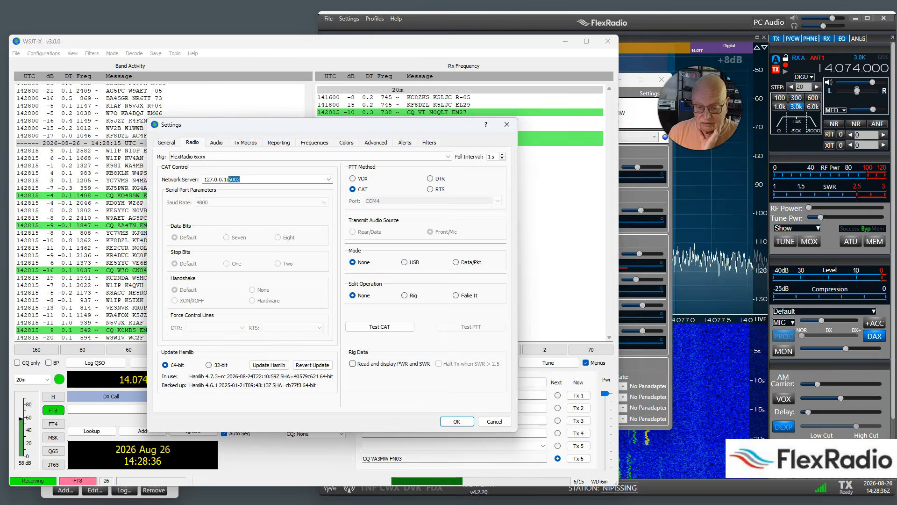
- Place SmartSDR CAT beside the settings to compare the WSJTx Slice A port, and test WSJT-X's CAT connection
left_click(534, 502)
left_click_drag(79, 111, 576, 110)
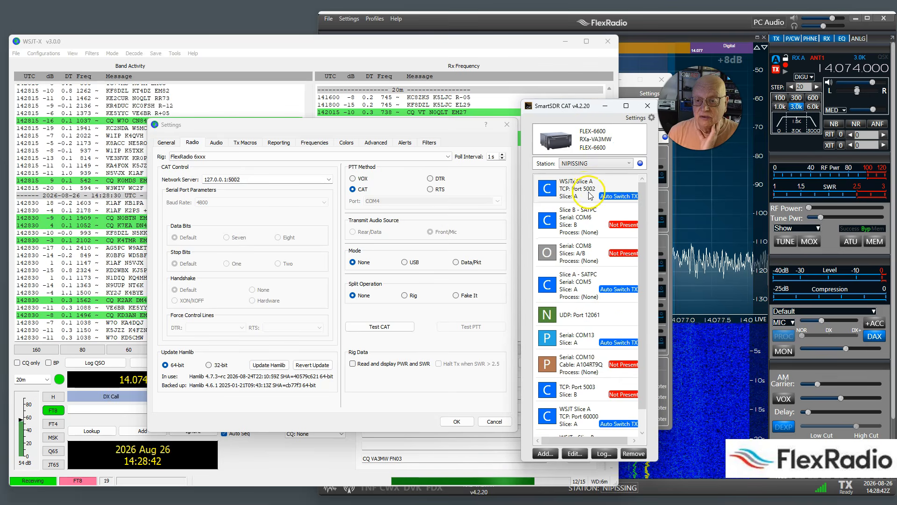
left_click(590, 195)
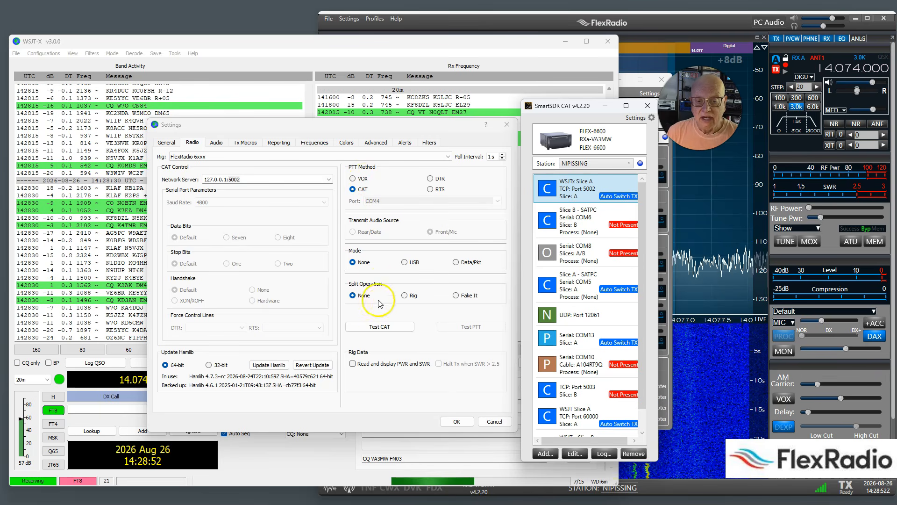
left_click(369, 328)
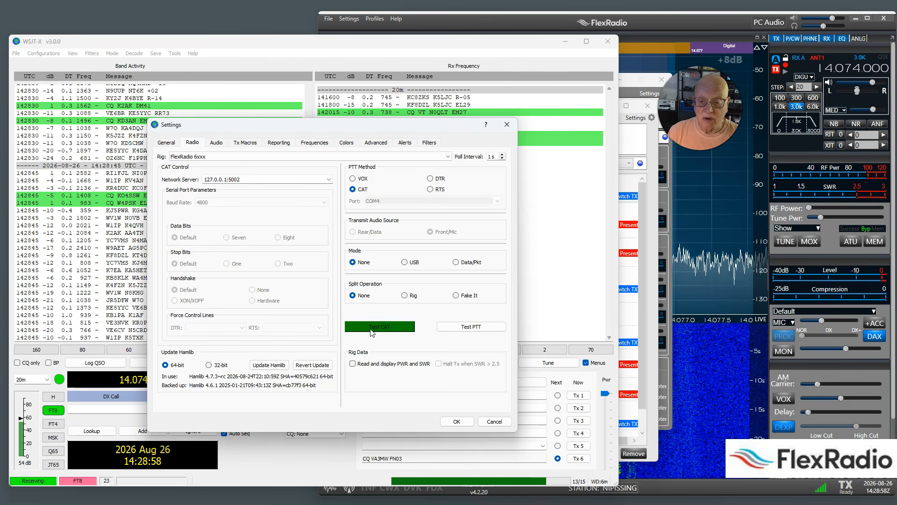
- Open the SmartSDR CAT log for the WSJTx Slice A port and place it beside the WSJT-X settings
left_click(653, 451)
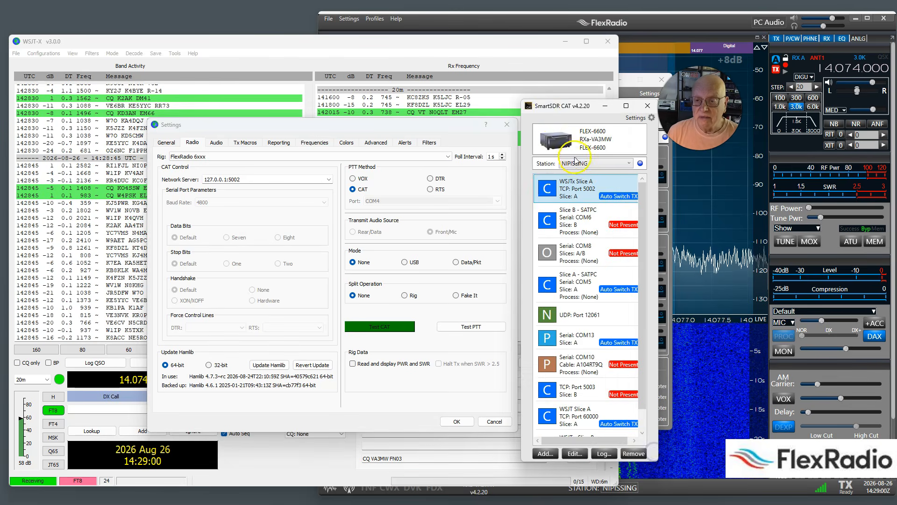
left_click_drag(550, 104, 653, 96)
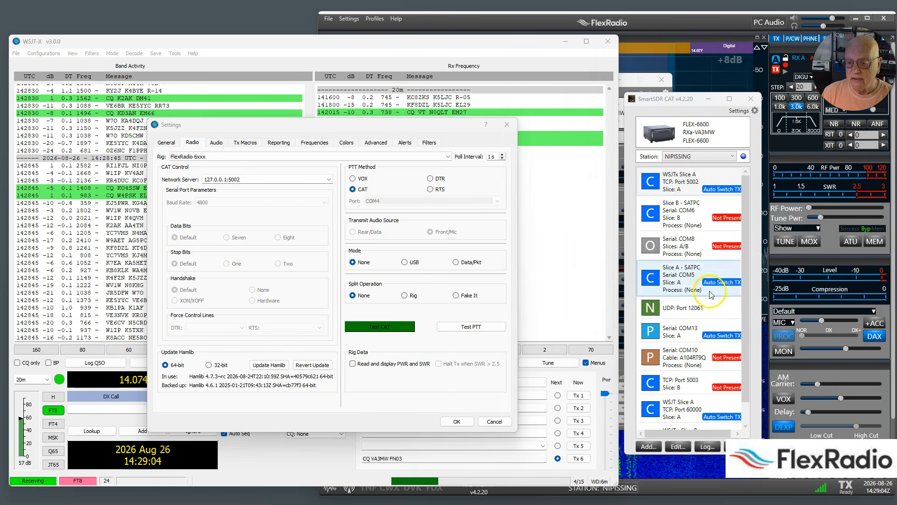
left_click(707, 447)
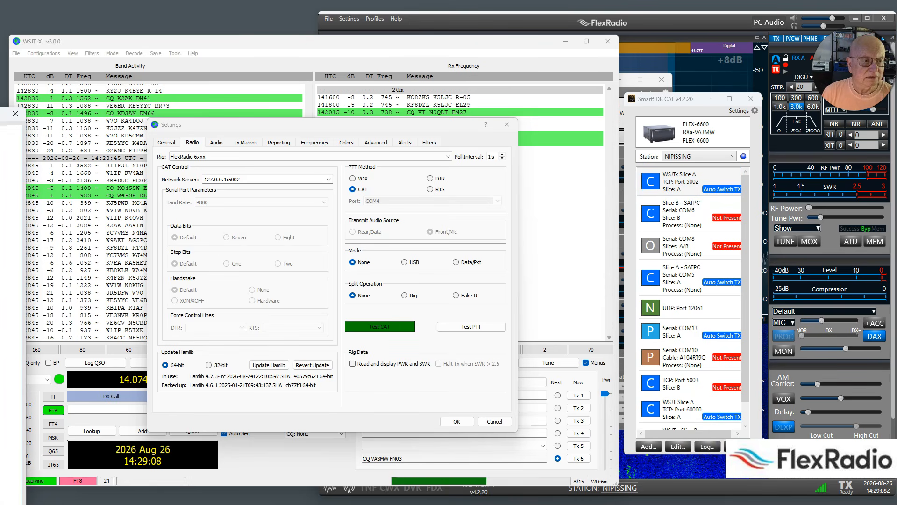
left_click_drag(2, 115, 637, 68)
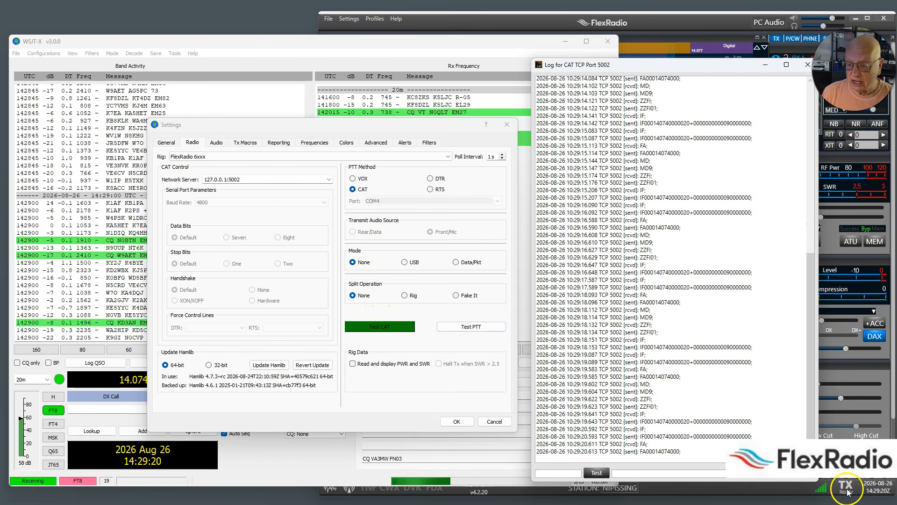
- Test PTT from WSJT-X by keying and unkeying the transmitter, and close the CAT port log
left_click(445, 325)
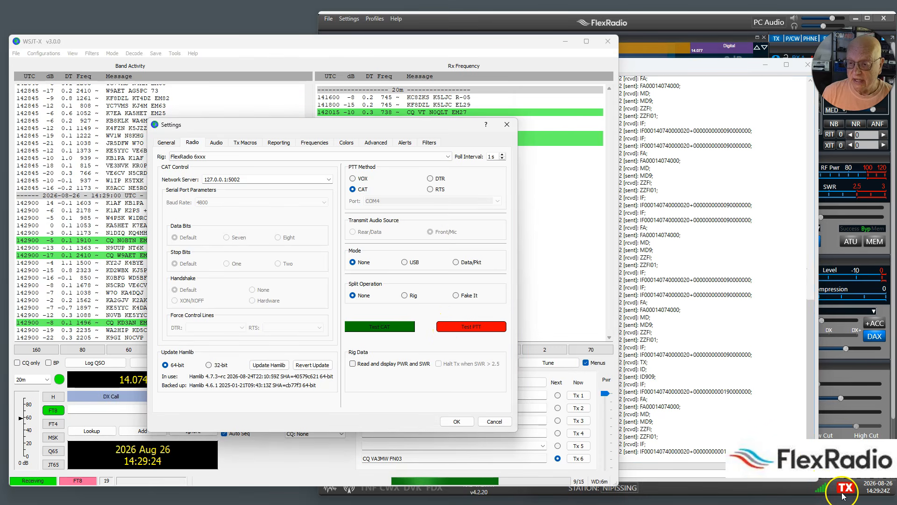
left_click(466, 327)
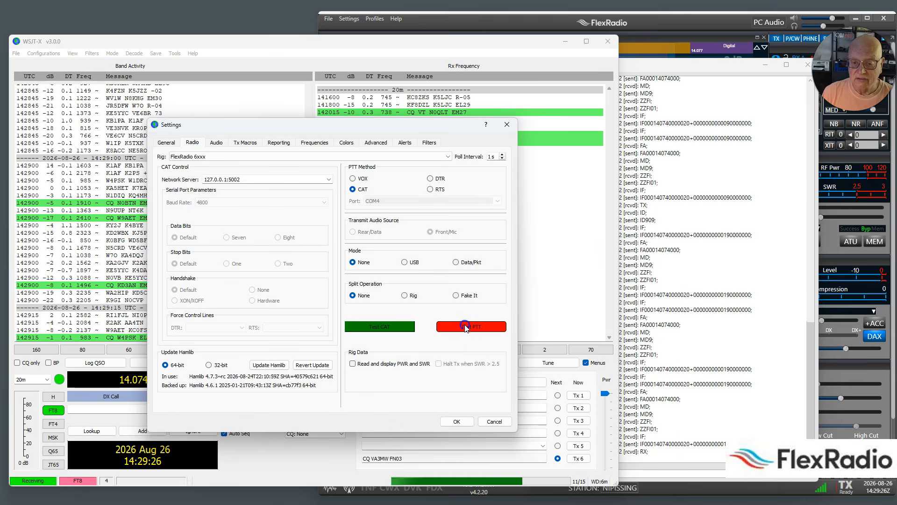
left_click(809, 66)
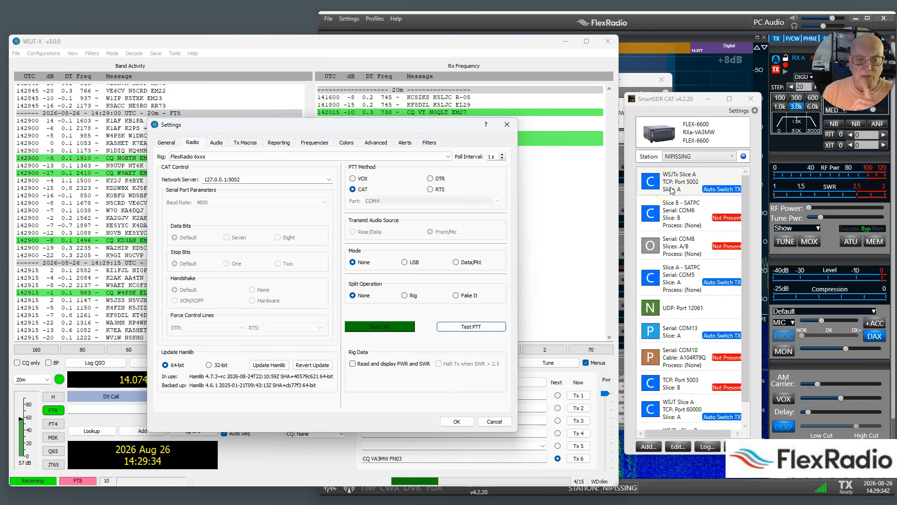
- Accept the WSJT-X settings and minimize the SmartSDR CAT window and both SmartSDR DAX windows
left_click(454, 422)
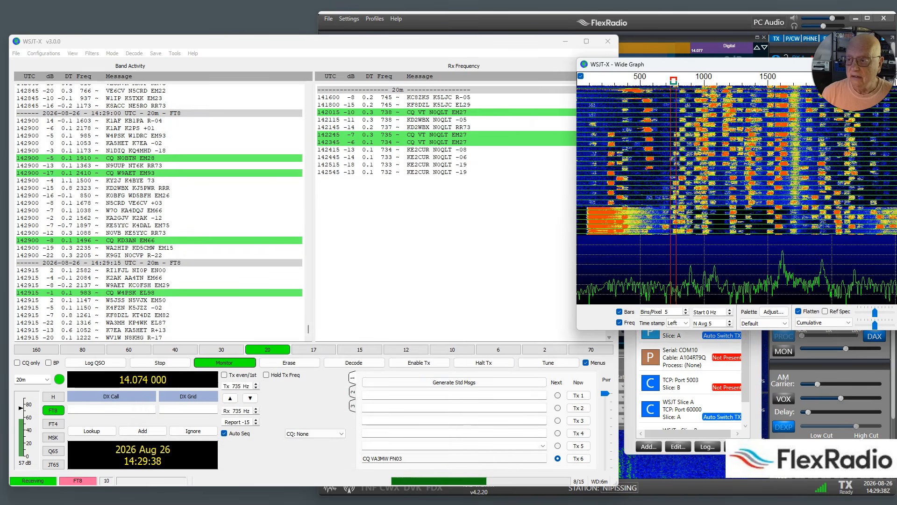
left_click(708, 99)
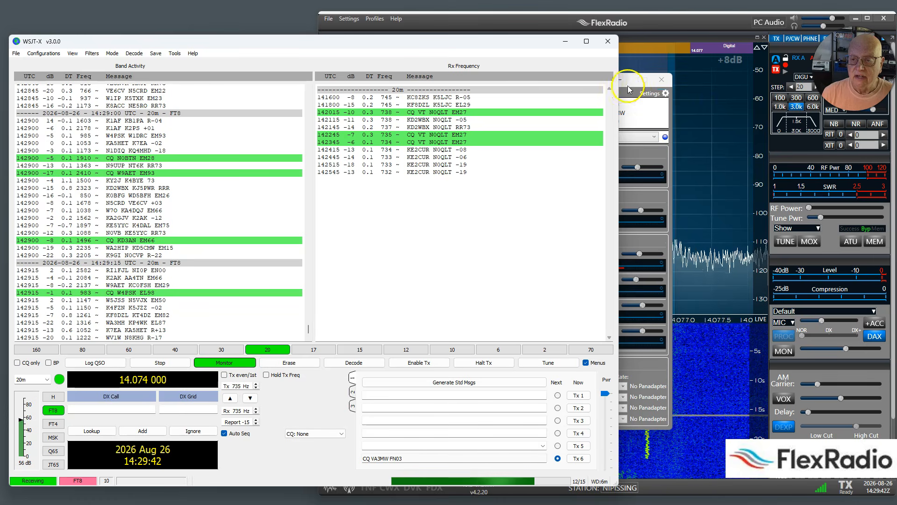
left_click(648, 116)
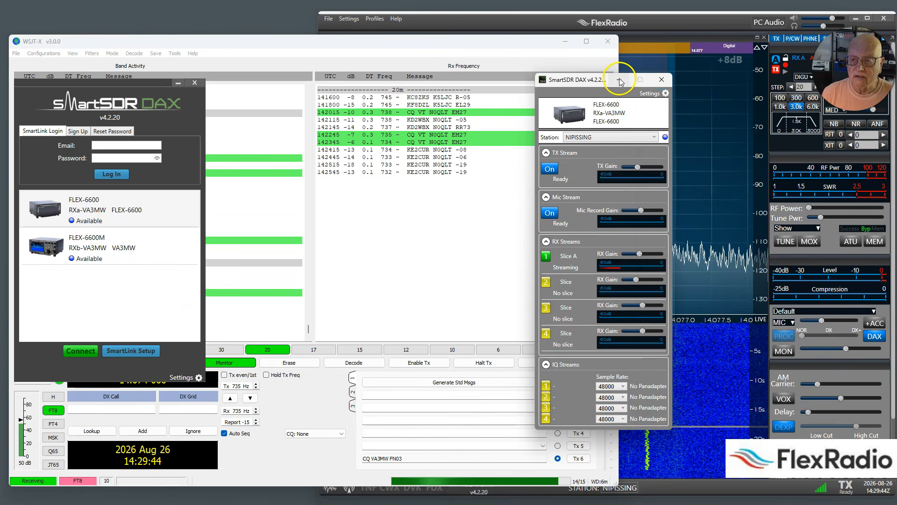
left_click(619, 78)
left_click(194, 83)
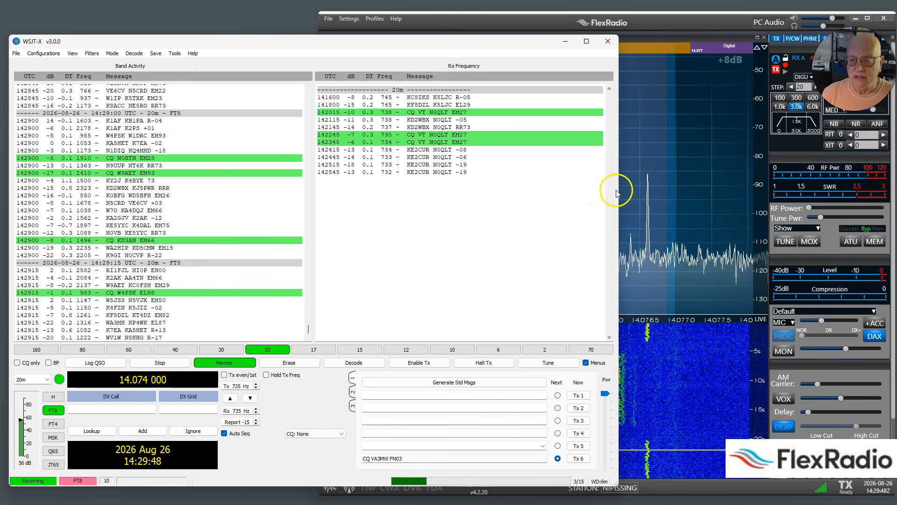
- Set the FlexRadio's RF power to 36 in SmartSDR and start a tune transmission from WSJT-X
left_click_drag(810, 208, 835, 208)
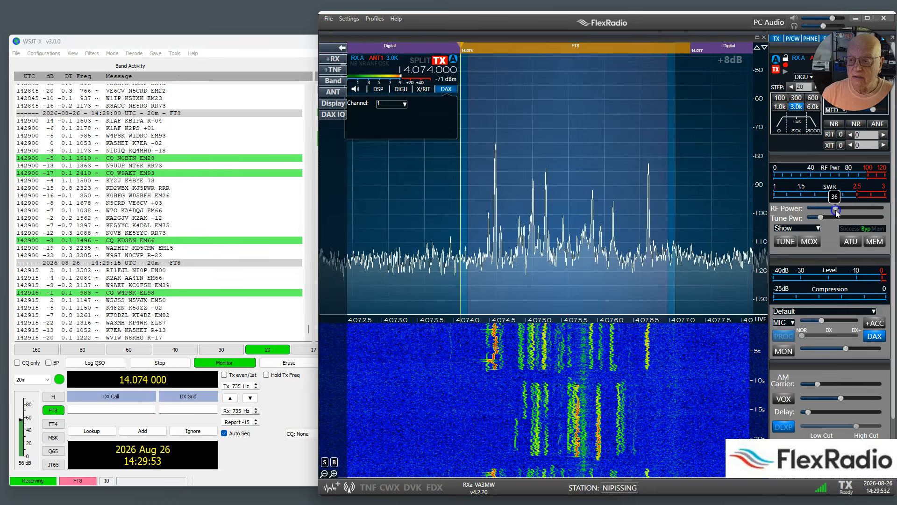
left_click(270, 44)
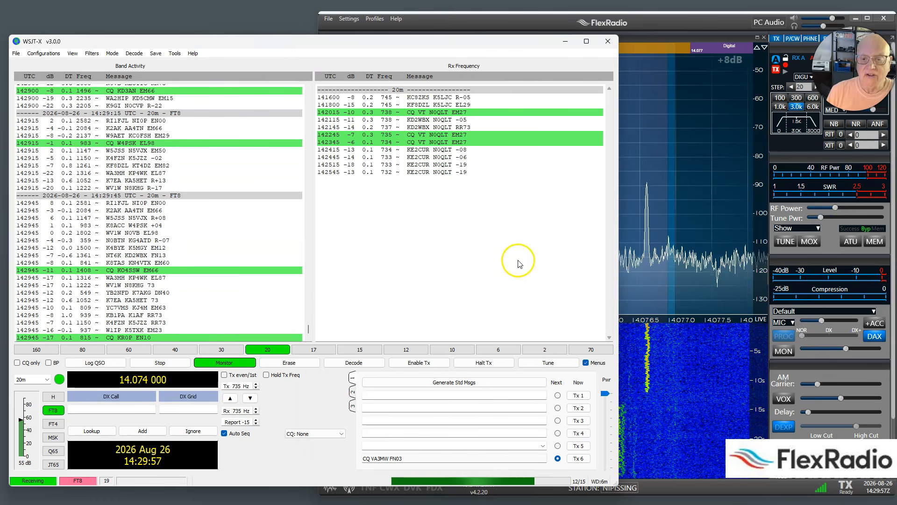
left_click(548, 364)
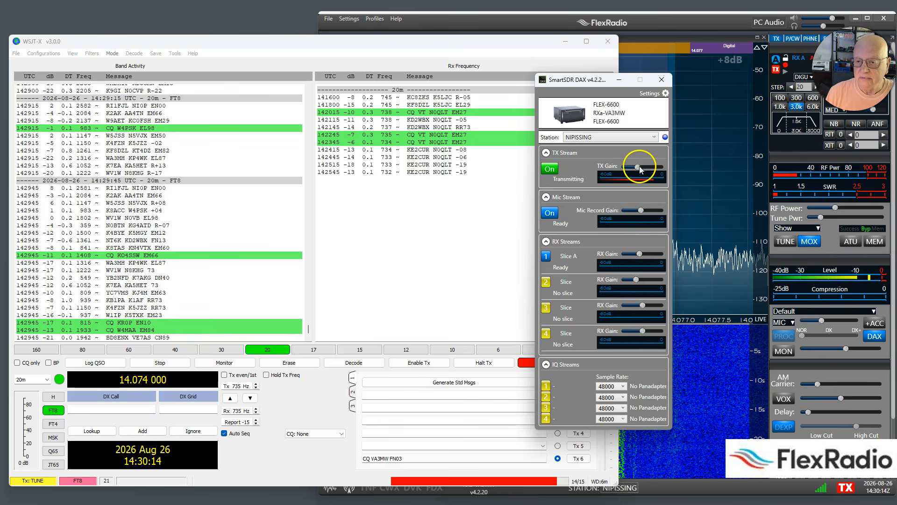
- Adjust the SmartSDR DAX TX gain so the transmit level stays just below 0 dB, minimize DAX, and stop the WSJT-X tune transmission
left_click(639, 167)
left_click_drag(636, 167, 637, 168)
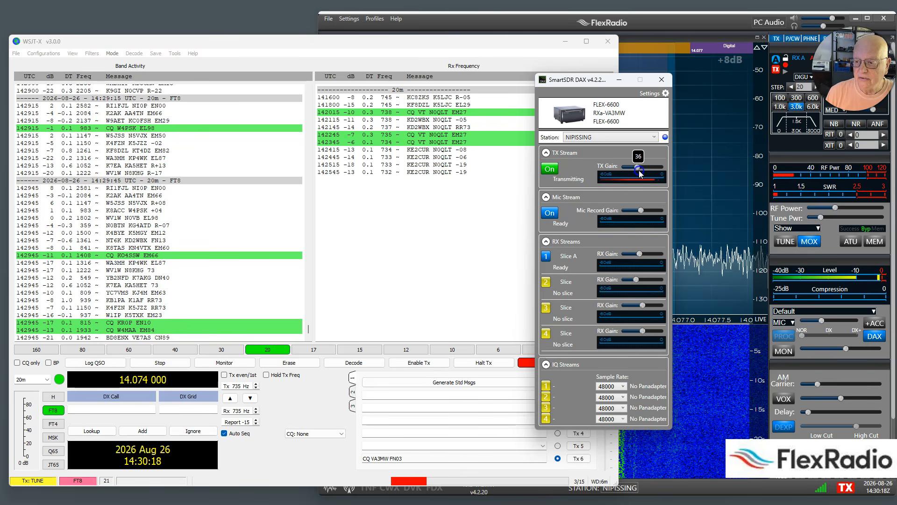
left_click_drag(639, 171, 641, 171)
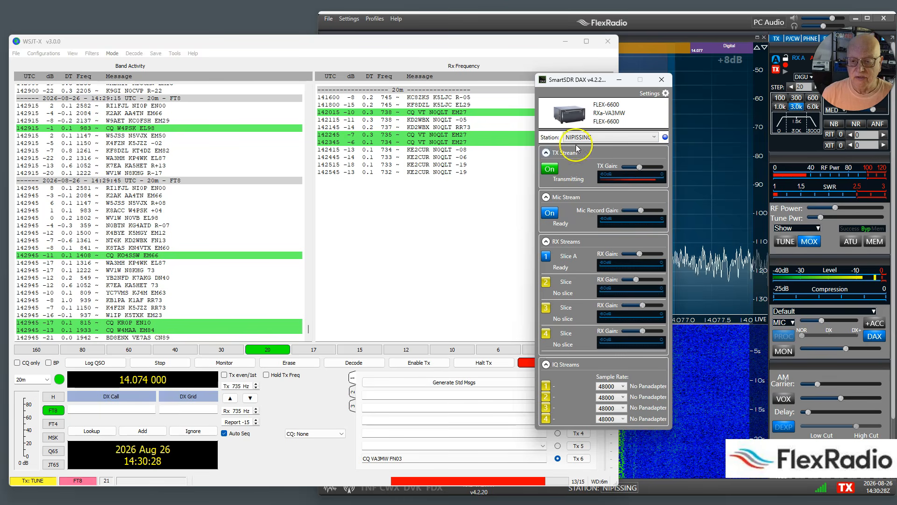
left_click(617, 80)
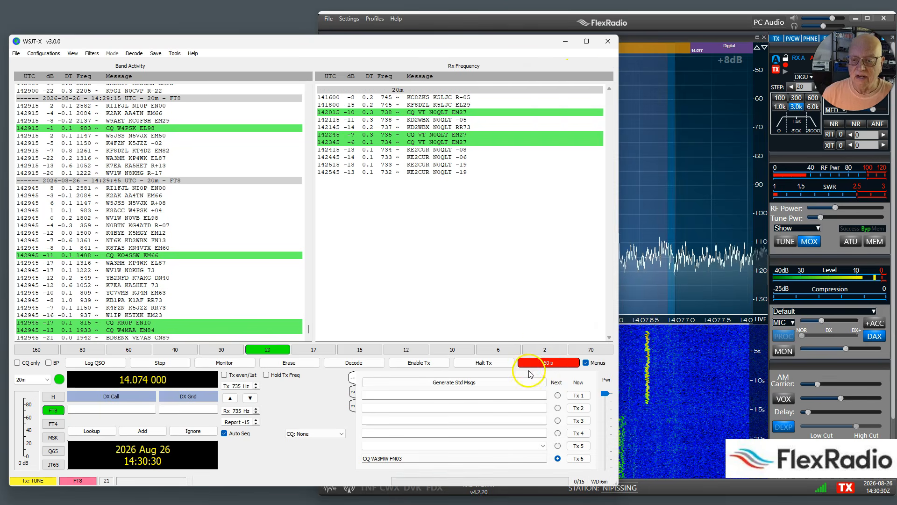
left_click(542, 363)
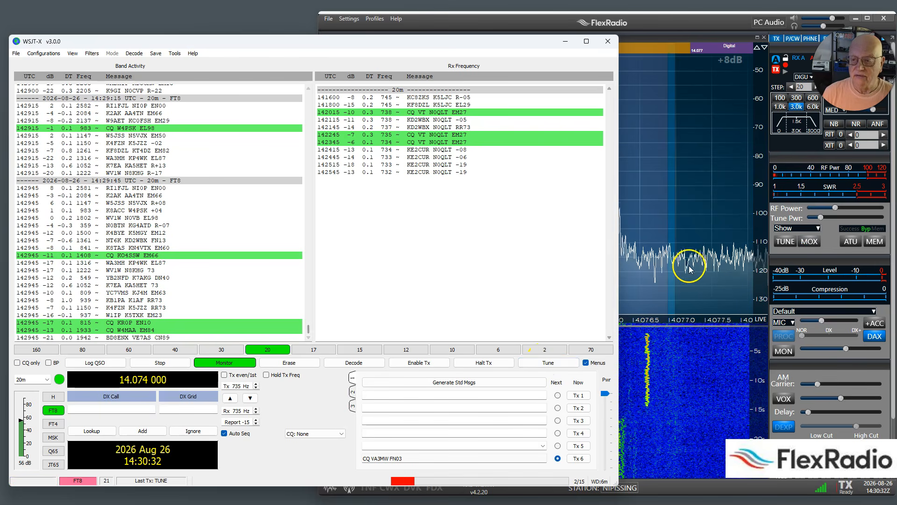